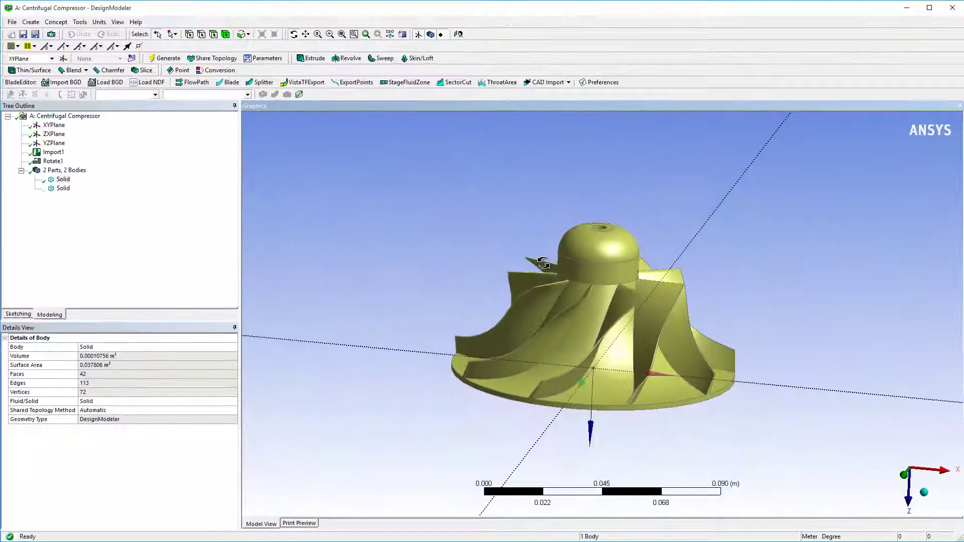
Select the second Solid in the Tree Outline, the single-passage block, to show its body details.
left_click(62, 189)
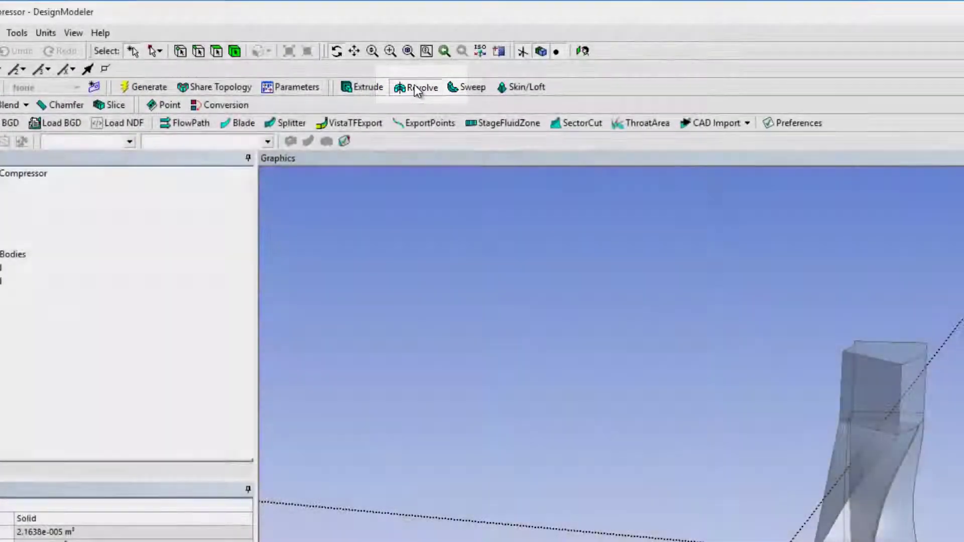
Revolve the top, slanted and bottom faces 360° about the XYPlane normal into a solid.
left_click(408, 85)
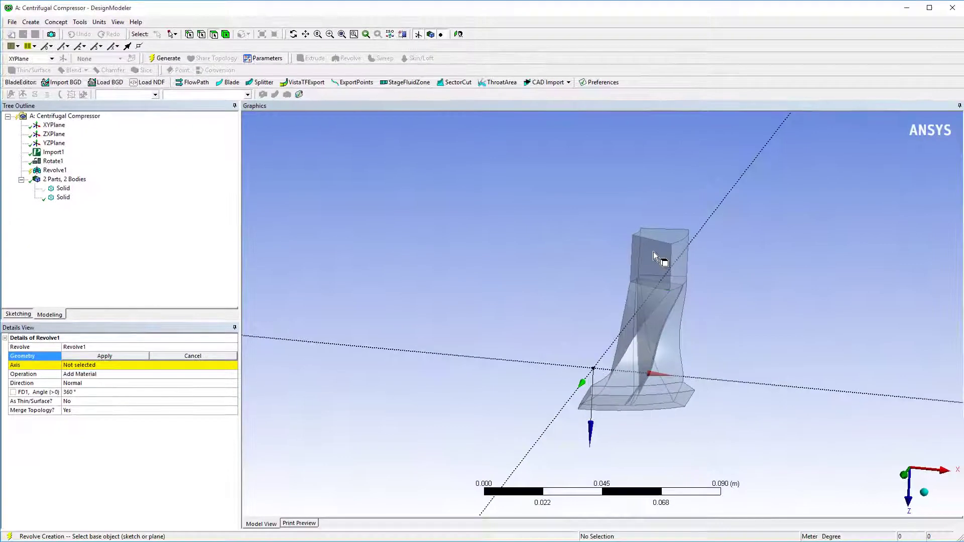
mouse_move(653, 251)
left_mouse_down()
mouse_move(600, 390)
mouse_move(558, 402)
left_mouse_up()
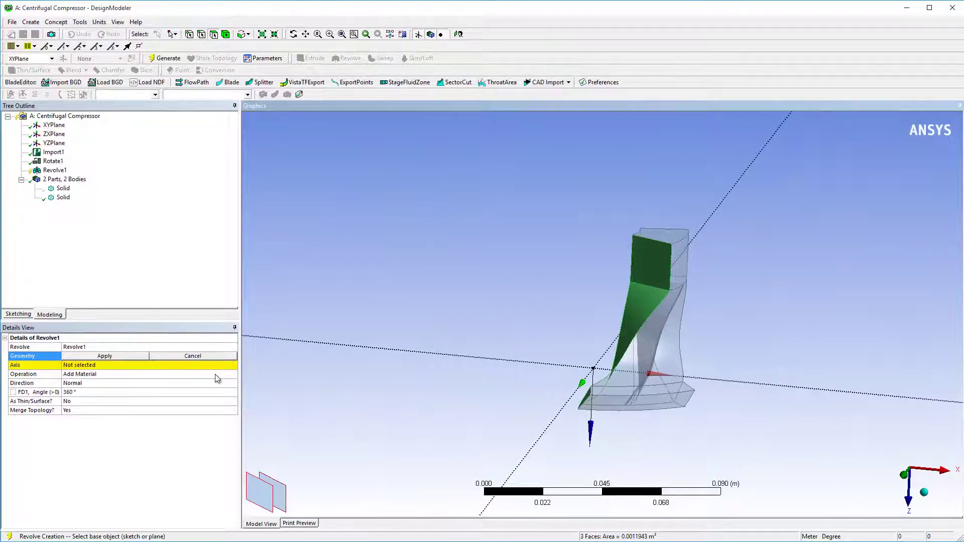
left_click(135, 356)
left_click(136, 365)
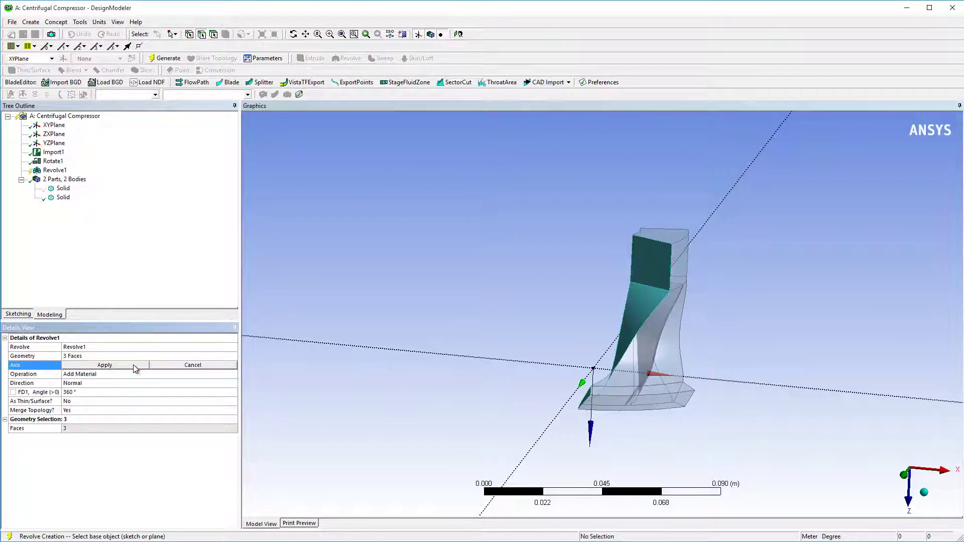
left_click(55, 126)
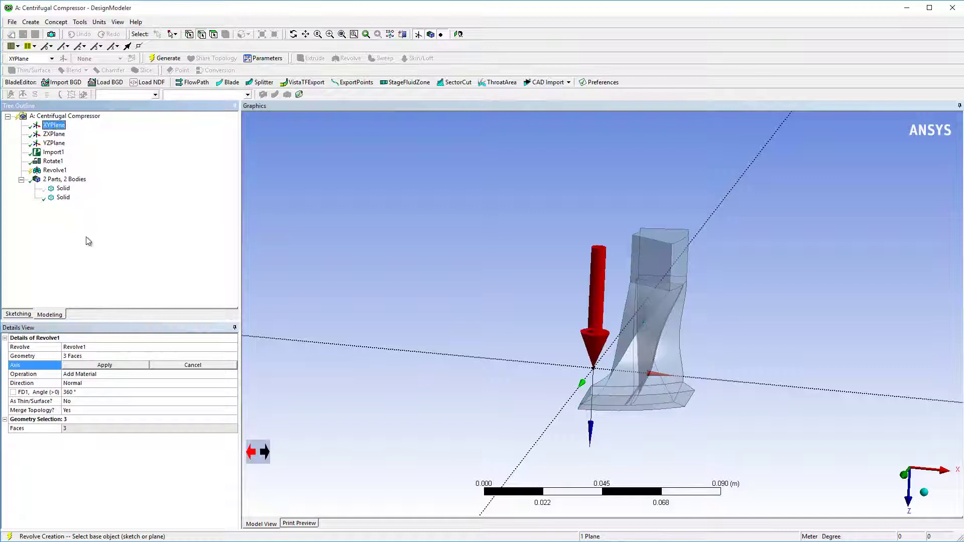
left_click(118, 365)
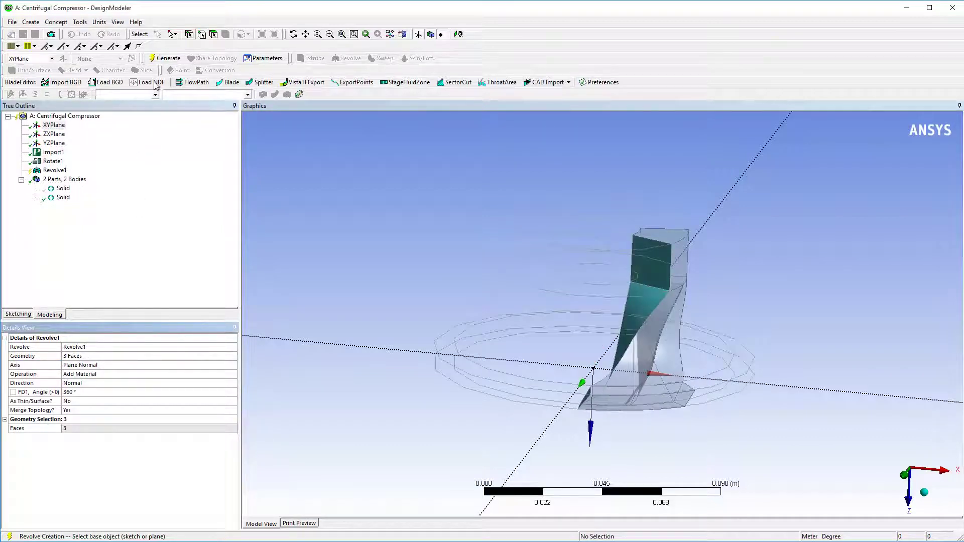
left_click(163, 59)
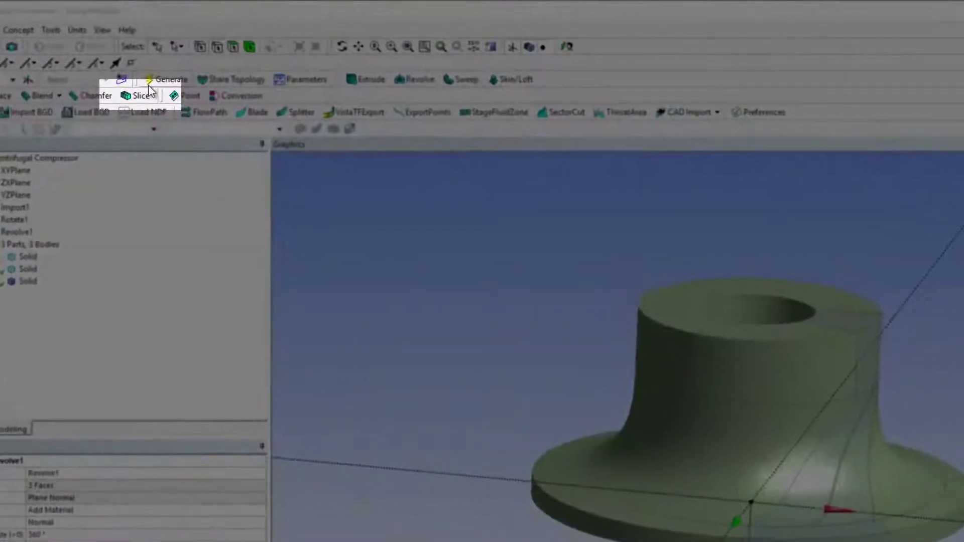
left_click(143, 71)
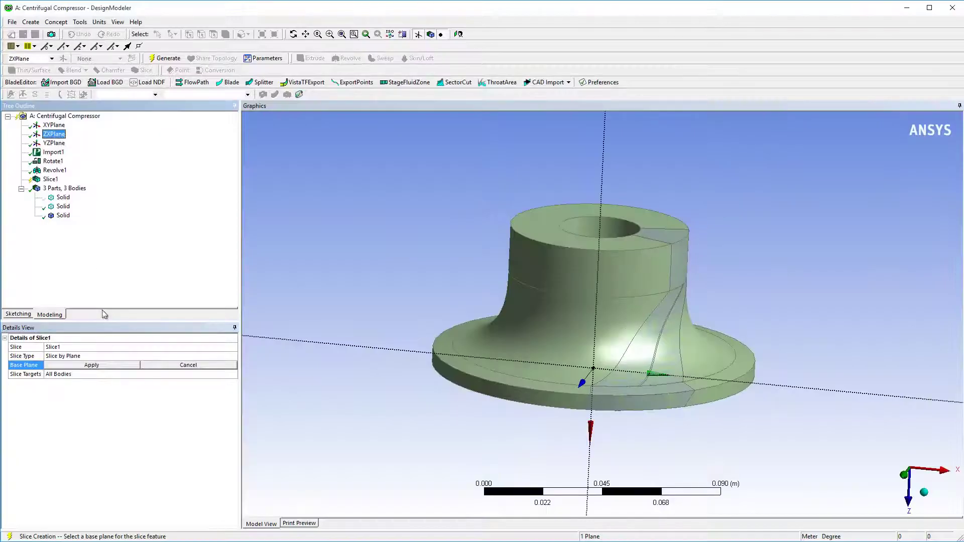
Slice all bodies along ZXPlane into six bodies, then hide every body except the last Solid.
left_click(106, 365)
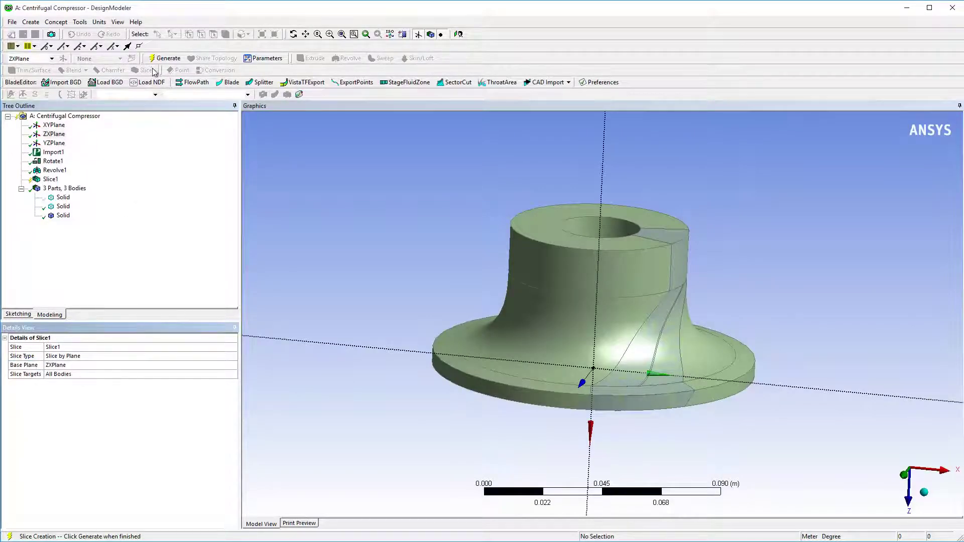
left_click(165, 58)
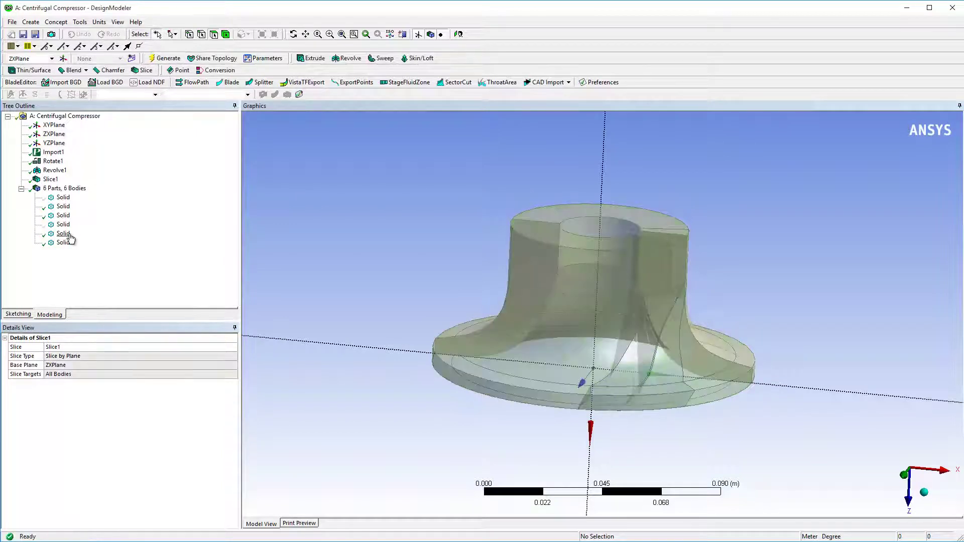
left_click(64, 243)
right_click(67, 243)
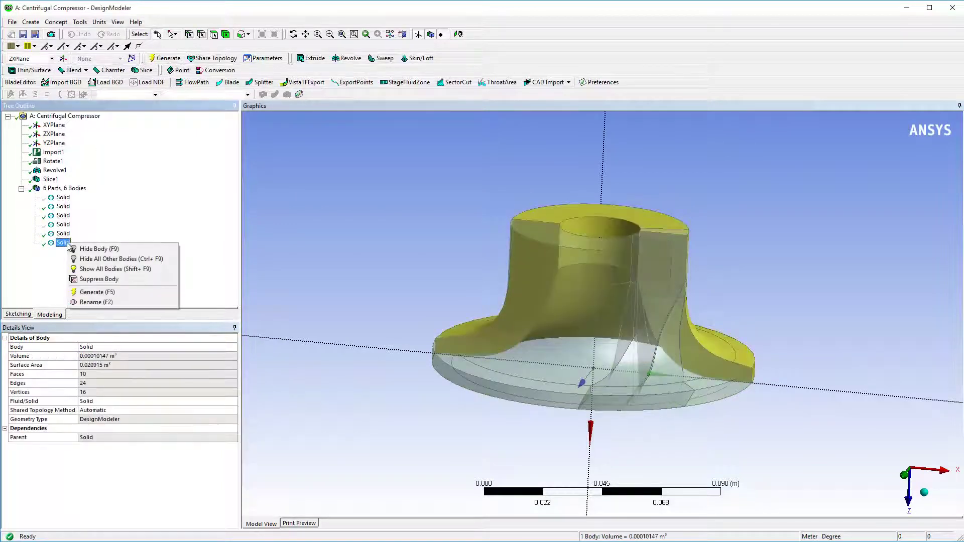
left_click(91, 263)
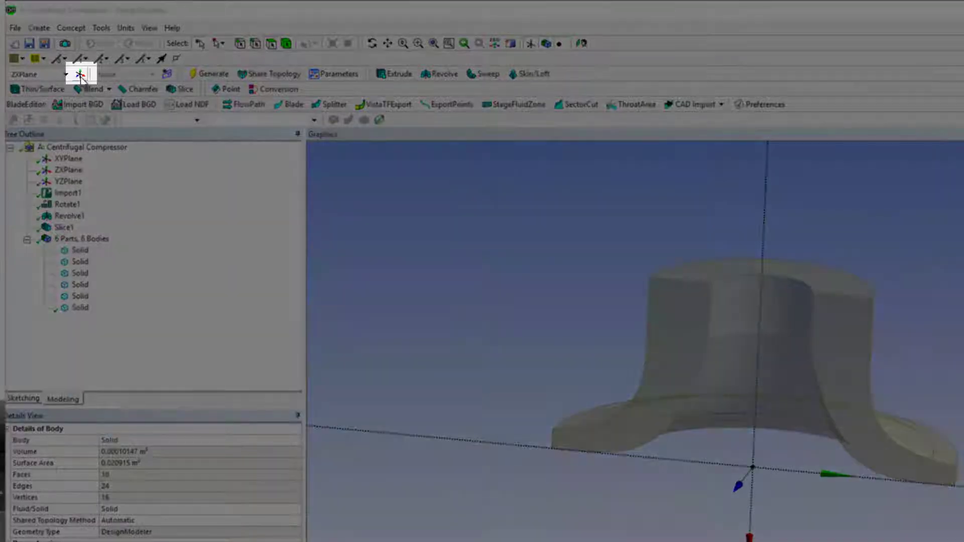
Create Plane4 from ZXPlane and project three body edges onto it as the 'Hub' sketch.
left_click(80, 76)
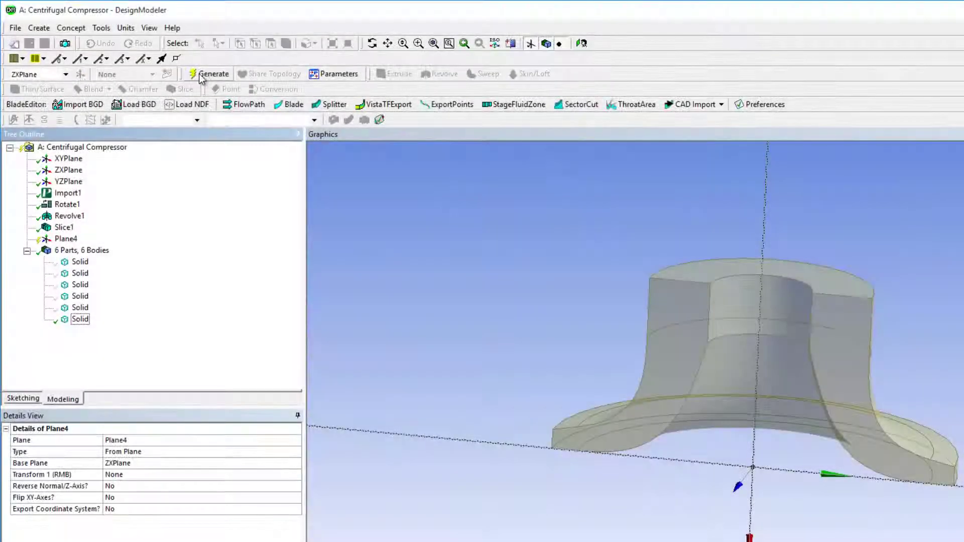
left_click(203, 77)
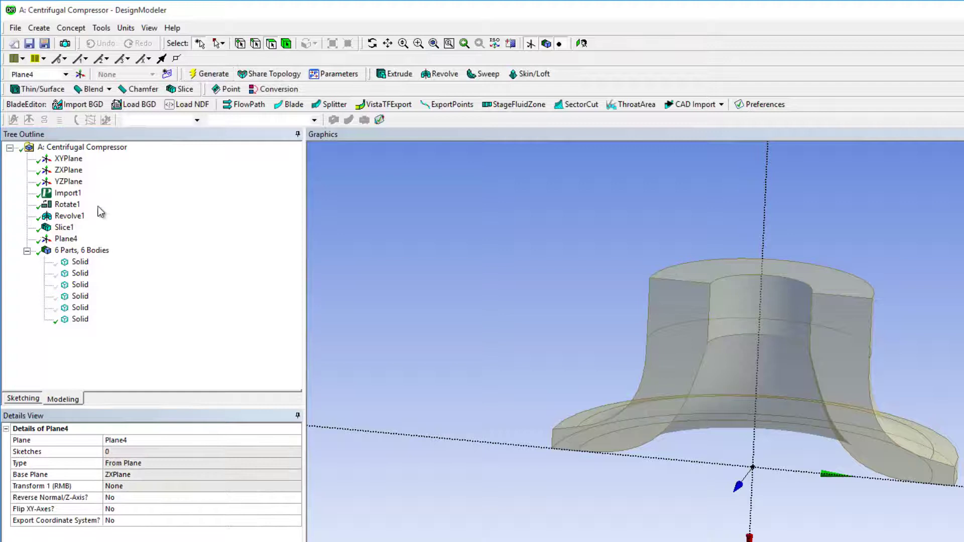
right_click(74, 244)
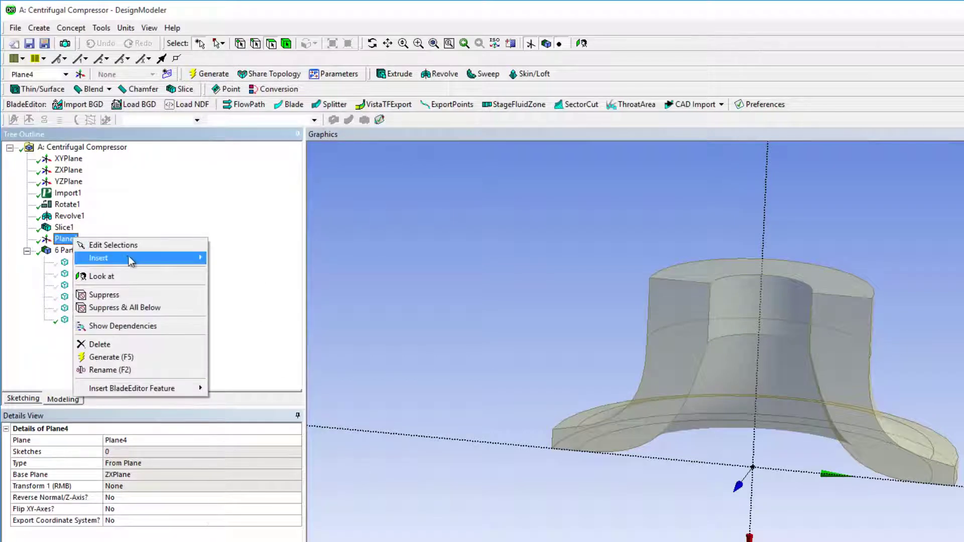
mouse_move(129, 259)
left_click(244, 199)
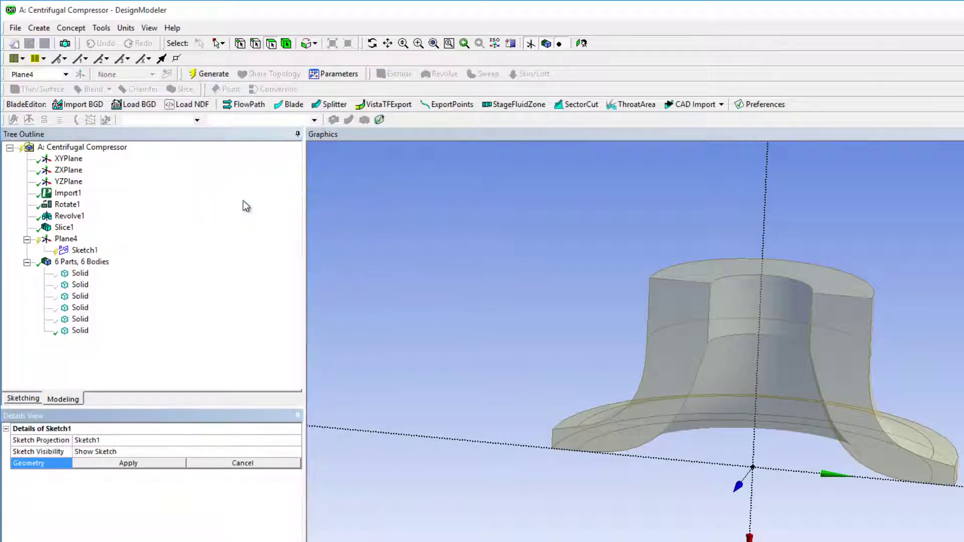
left_click(256, 44)
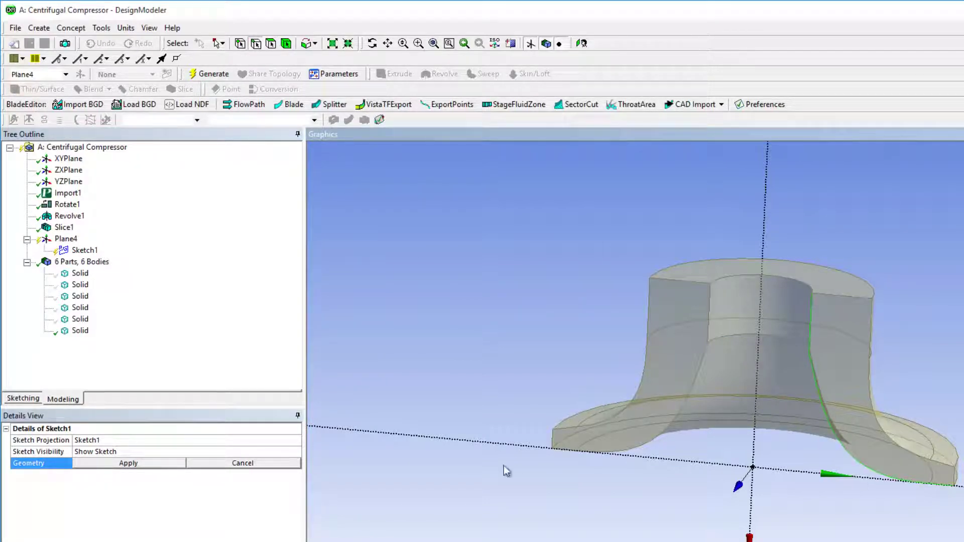
left_click(173, 464)
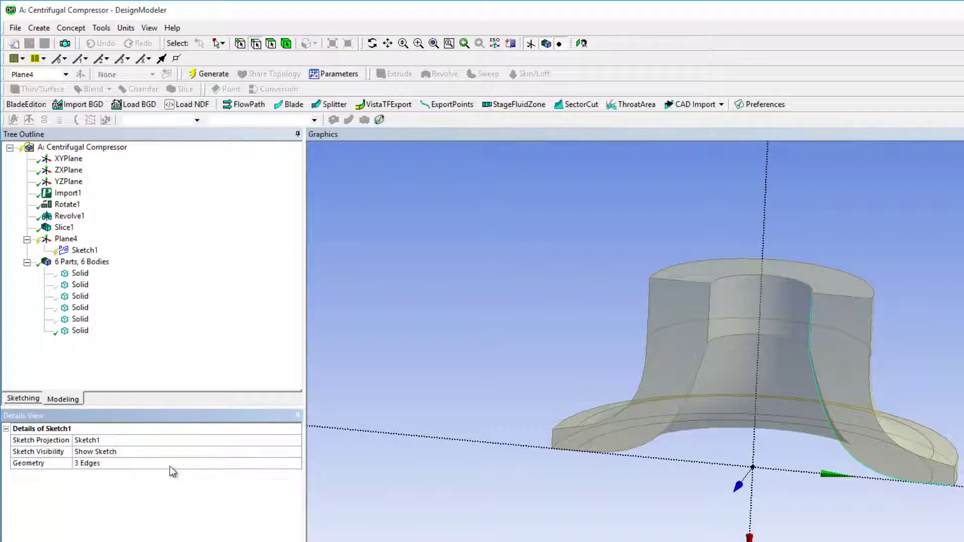
left_click(146, 440)
type("Hu")
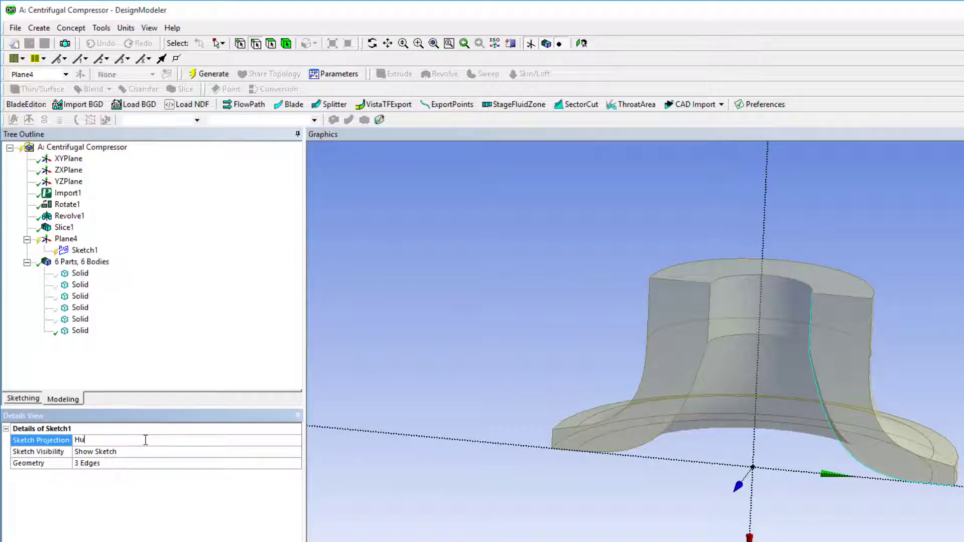
type("b")
key("Return")
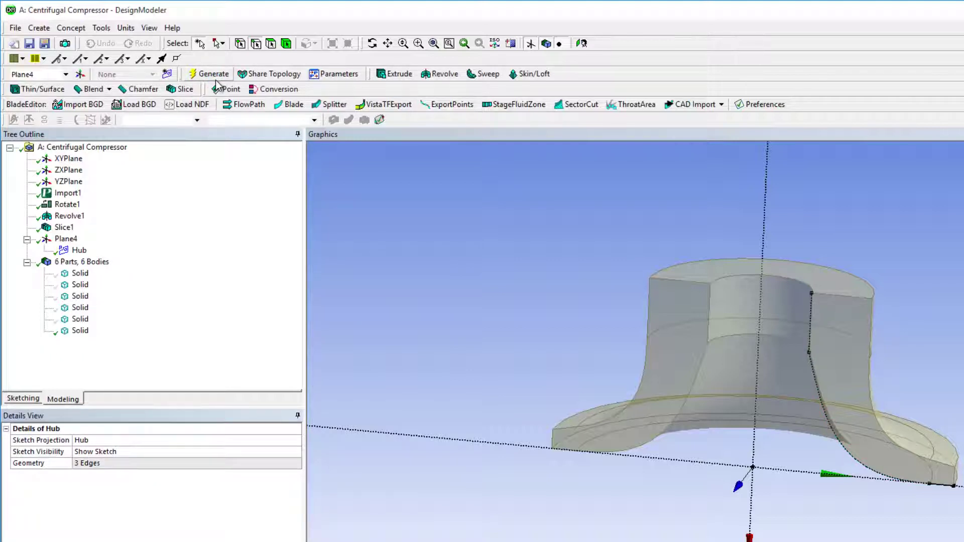
left_click(215, 79)
Select the Hub, Shroud, Inlet and Outlet sketches together.
left_click(80, 250)
left_click(83, 262, "ctrl")
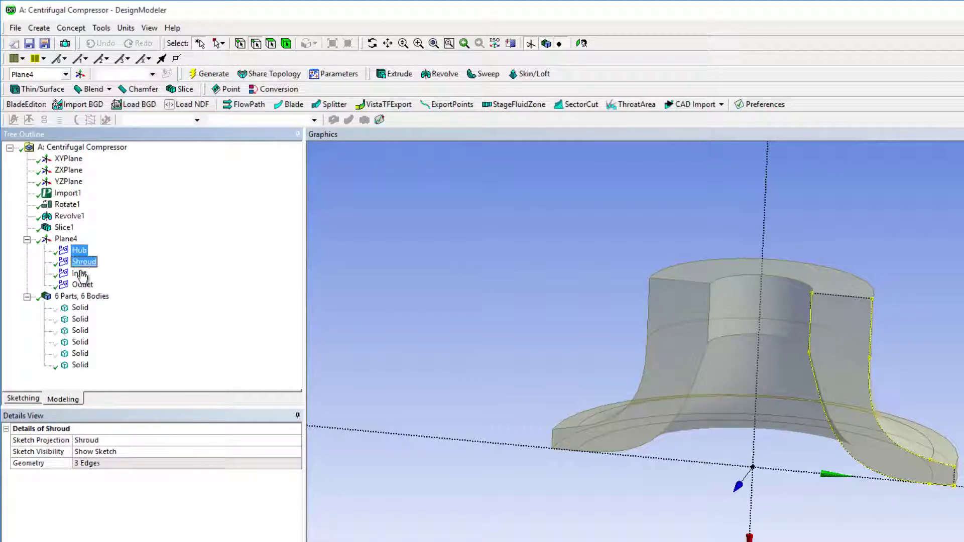
left_click(79, 274, "ctrl")
left_click(82, 285, "ctrl")
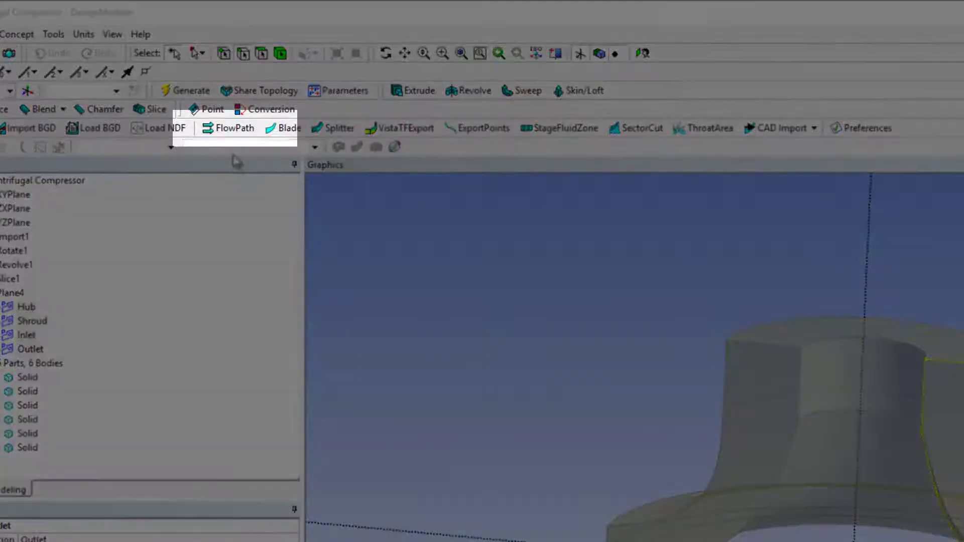
Create a Centrifugal Compressor flow path with the Hub sketch as its hub contour.
left_click(232, 130)
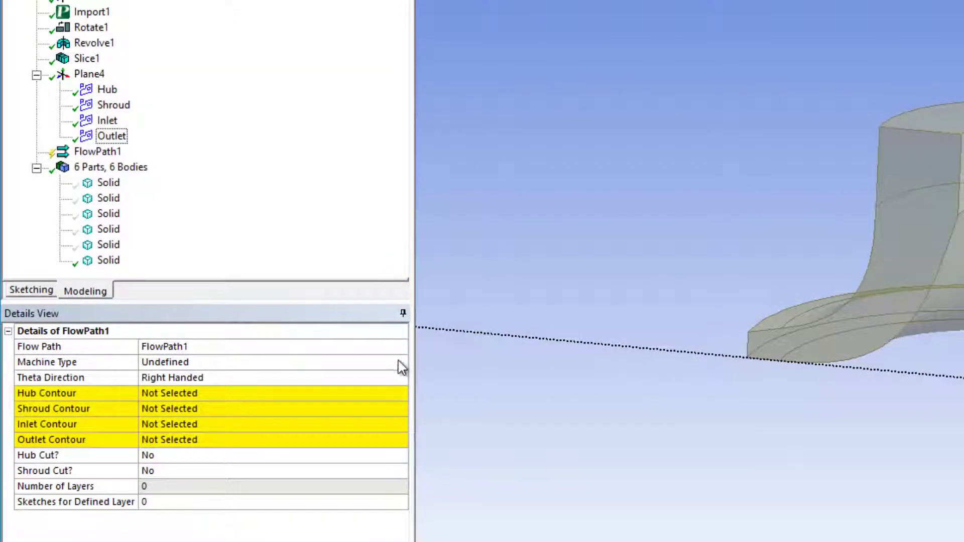
left_click(382, 394)
left_click(382, 394)
left_click(396, 388)
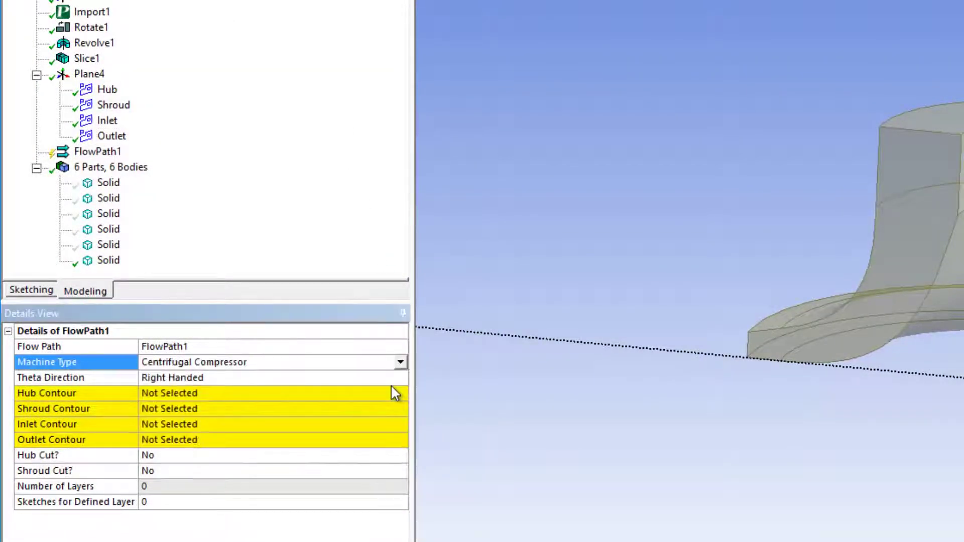
left_click(231, 392)
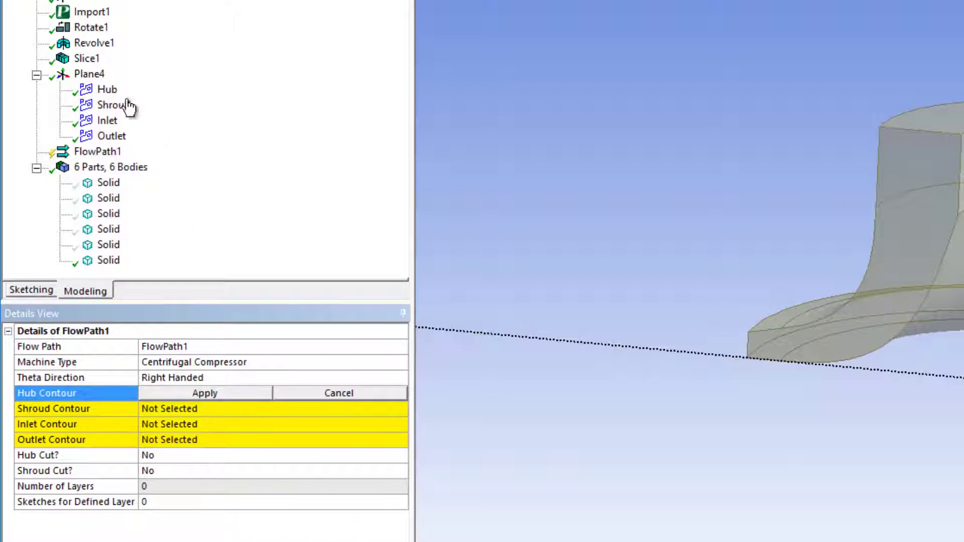
left_click(107, 89)
left_click(234, 393)
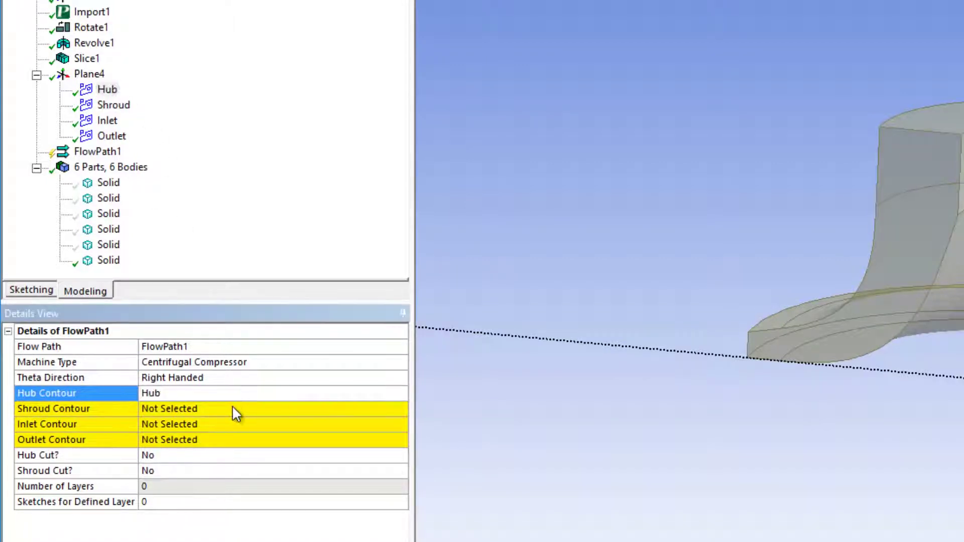
Assign the Shroud, Inlet and Outlet sketches as contours and generate FlowPath1.
left_click(232, 408)
left_click(113, 107)
left_click(202, 408)
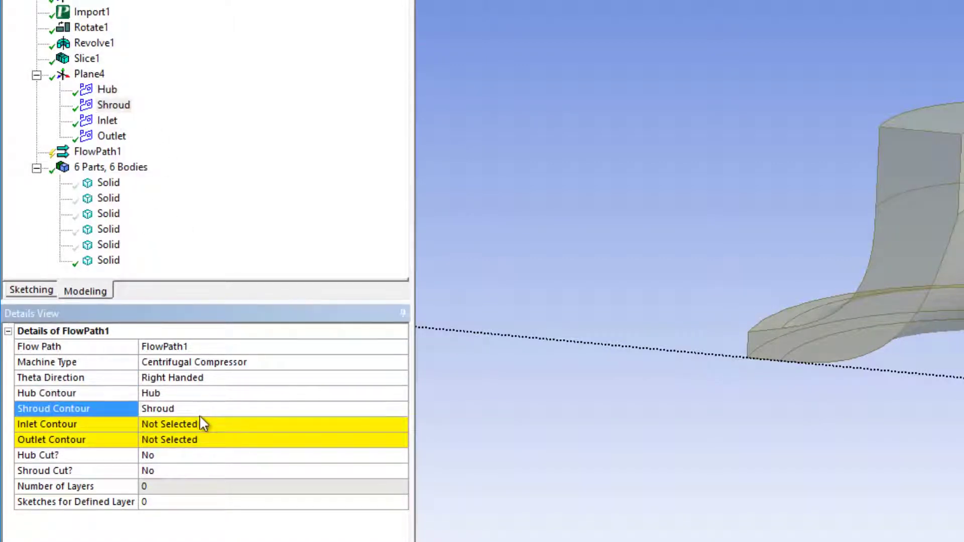
left_click(203, 424)
left_click(109, 122)
left_click(221, 424)
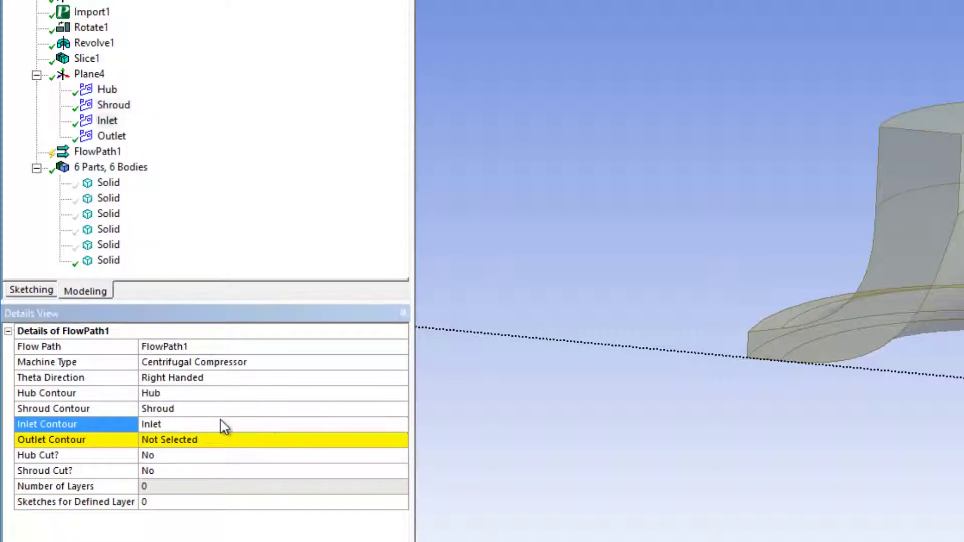
left_click(224, 439)
left_click(112, 136)
left_click(214, 440)
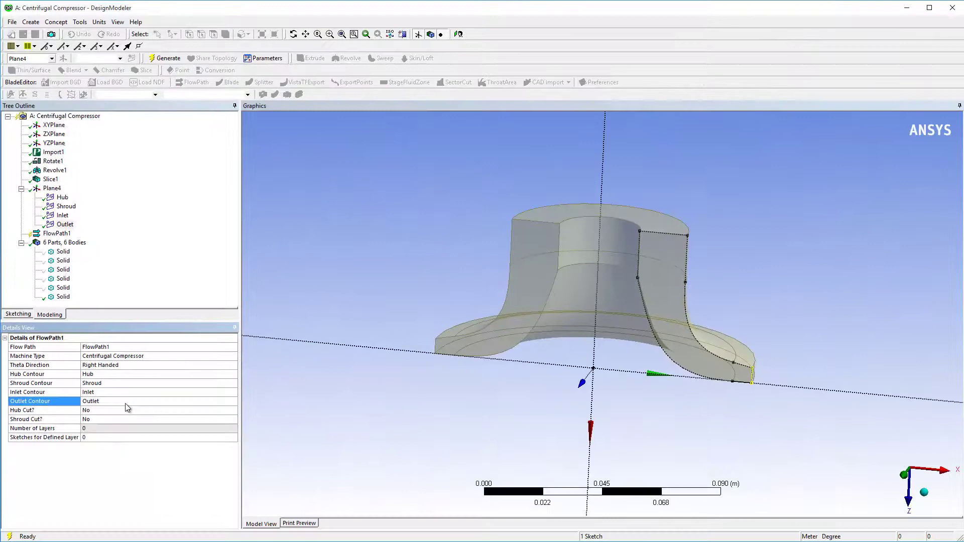
left_click(159, 60)
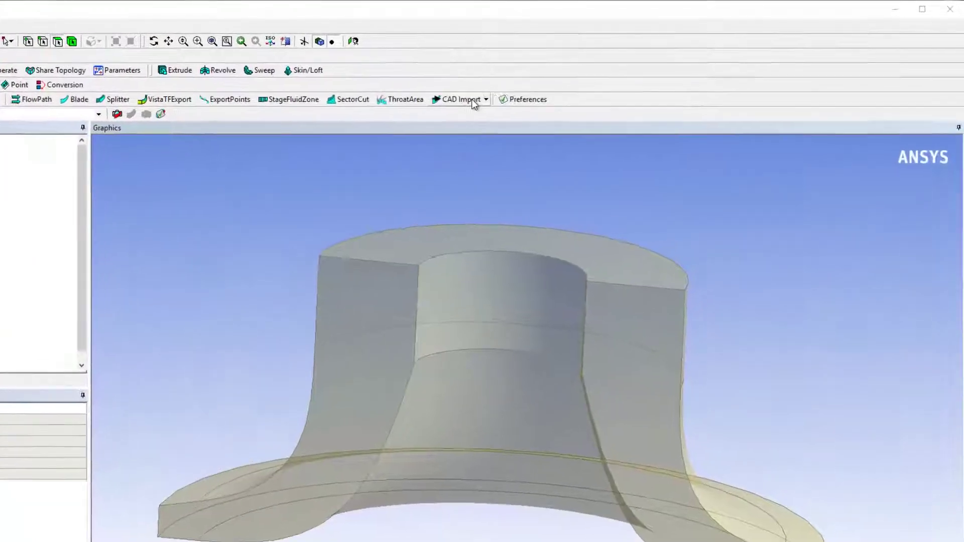
Create a CAD import feature that uses FlowPath1 as its flow path.
left_click(556, 82)
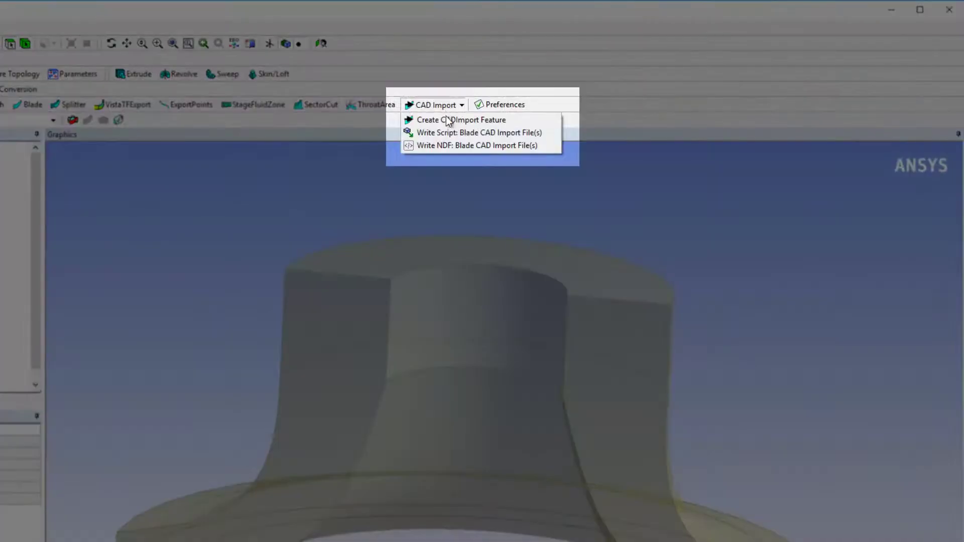
left_click(445, 119)
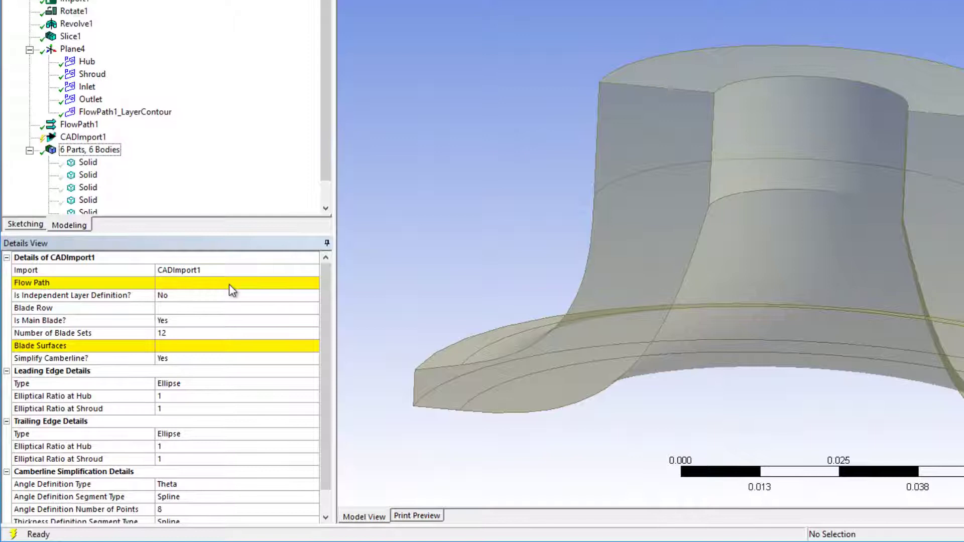
left_click(229, 284)
left_click(78, 124)
left_click(194, 283)
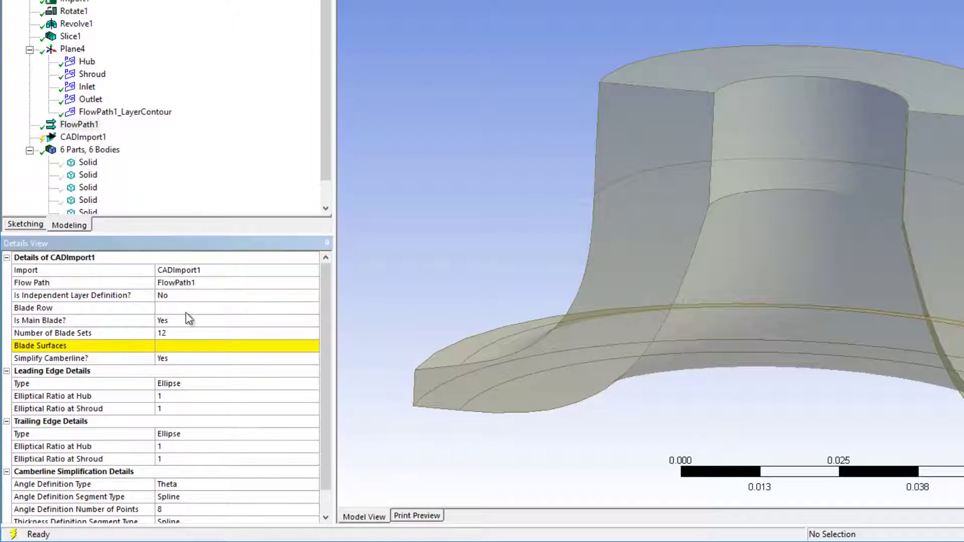
Isolate the blade body and assign its two faces as the blade surfaces.
left_click(195, 348)
right_click(94, 178)
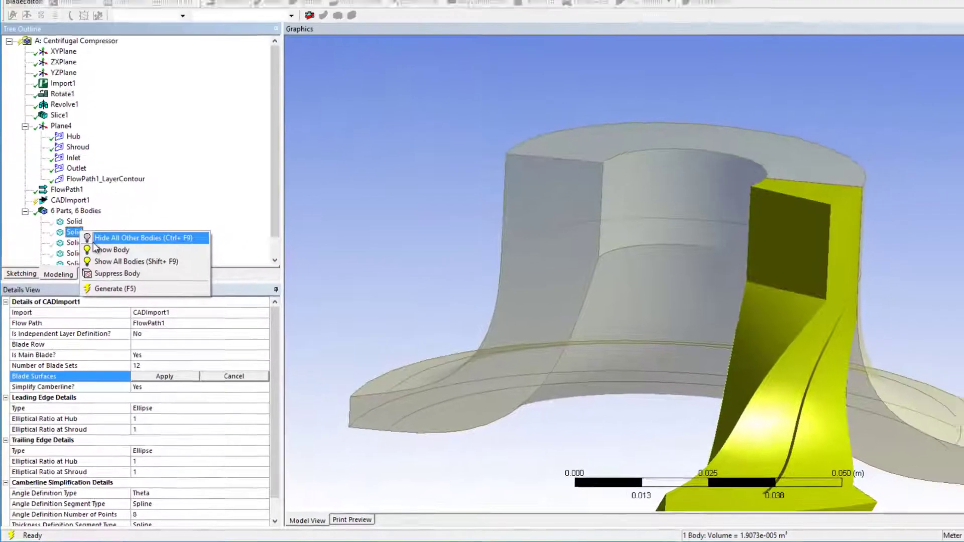
left_click(111, 187)
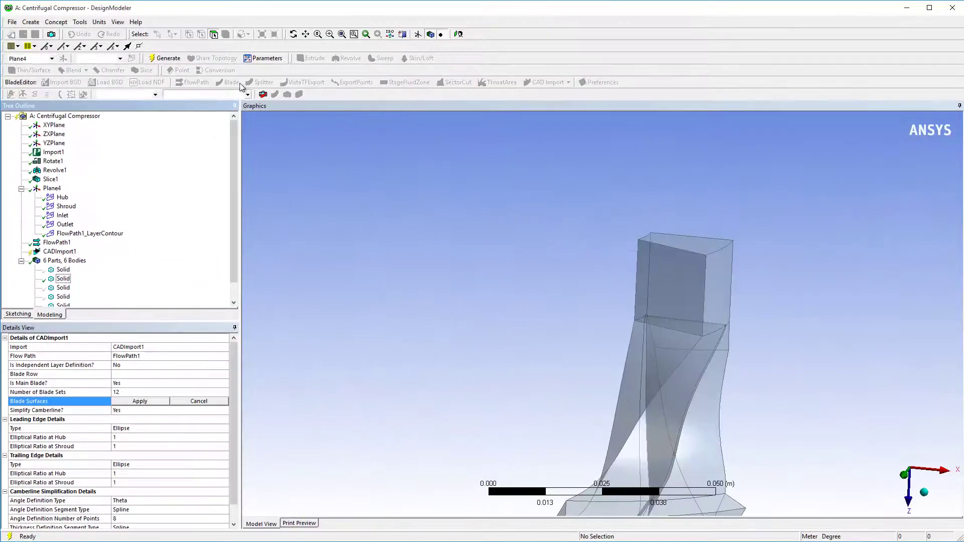
left_click(293, 34)
left_click_drag(725, 409, 497, 244)
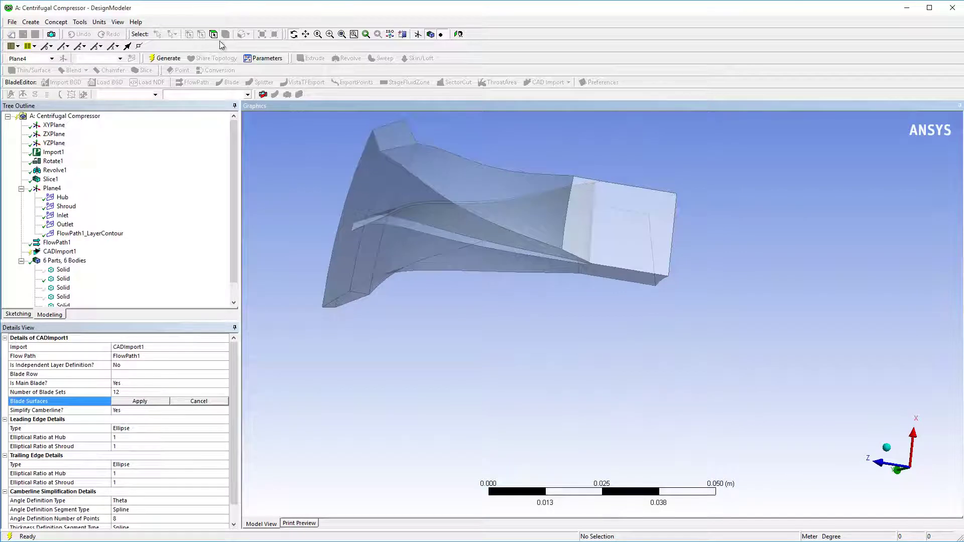
left_click(386, 224)
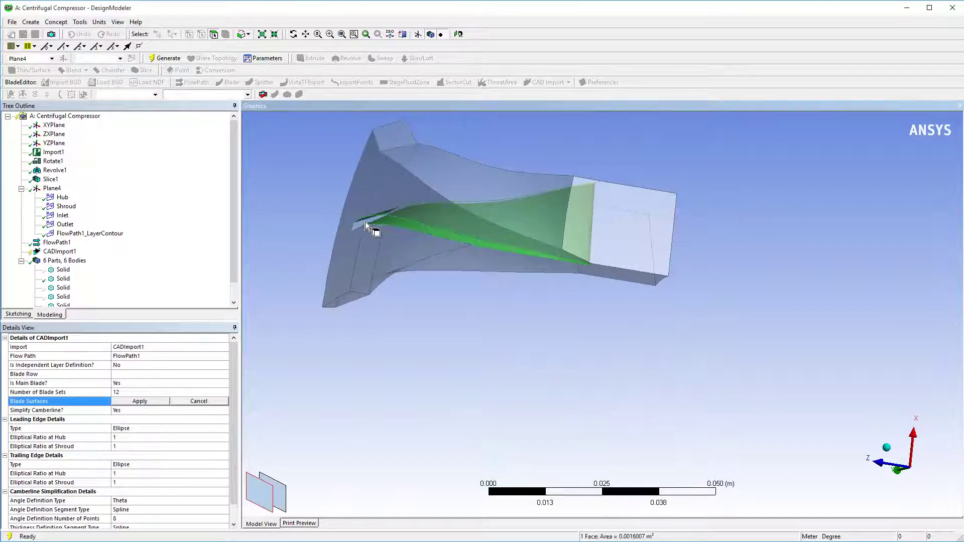
left_click(165, 401)
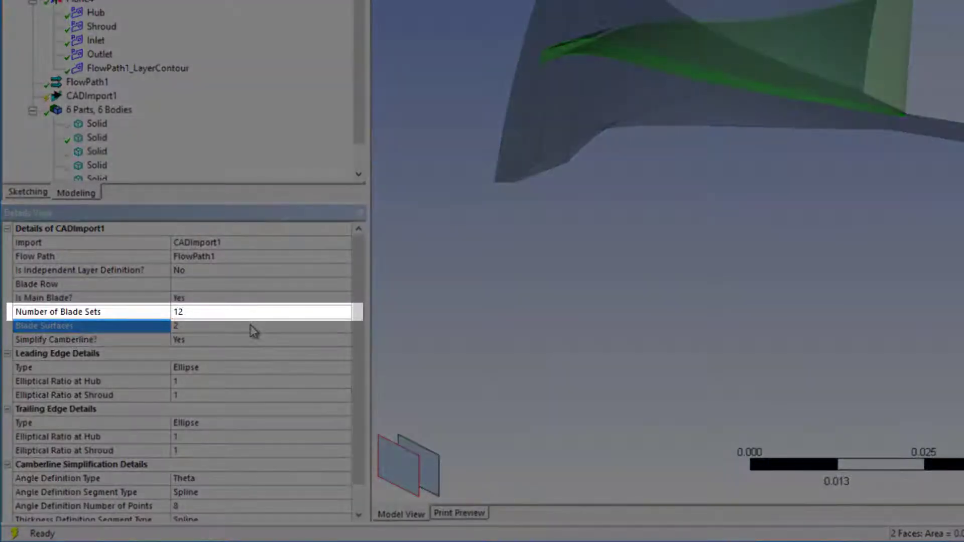
In CADImport1 details, enter 9 blade sets, hub and shroud elliptical ratios of 3, and a Cut Off trailing edge.
left_click(249, 312)
type("9")
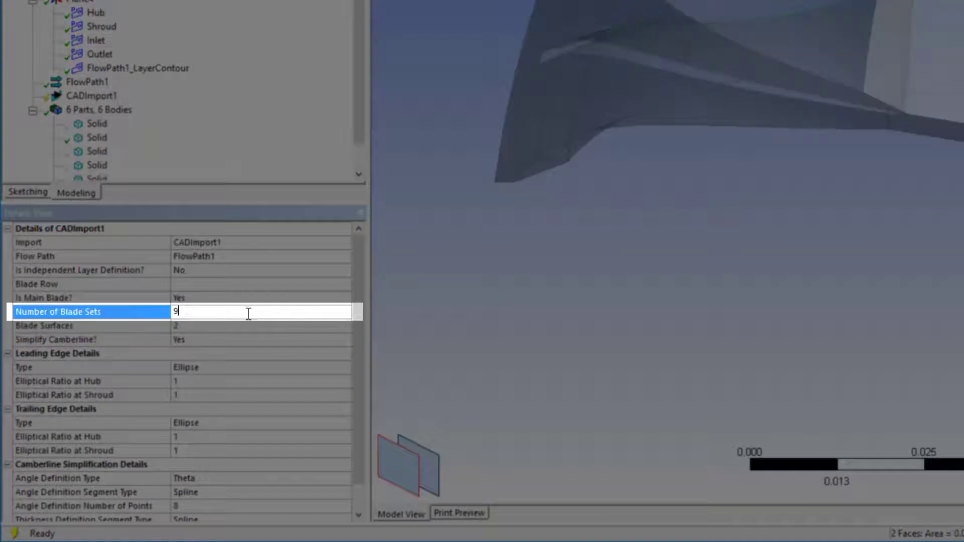
left_click(271, 382)
type("3")
left_click(266, 395)
type("3")
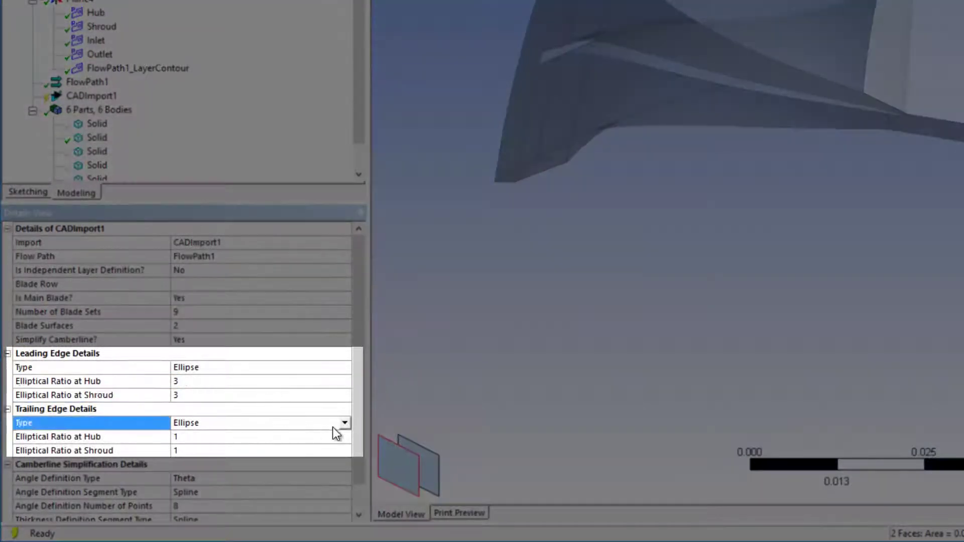
left_click(333, 427)
left_click(336, 445)
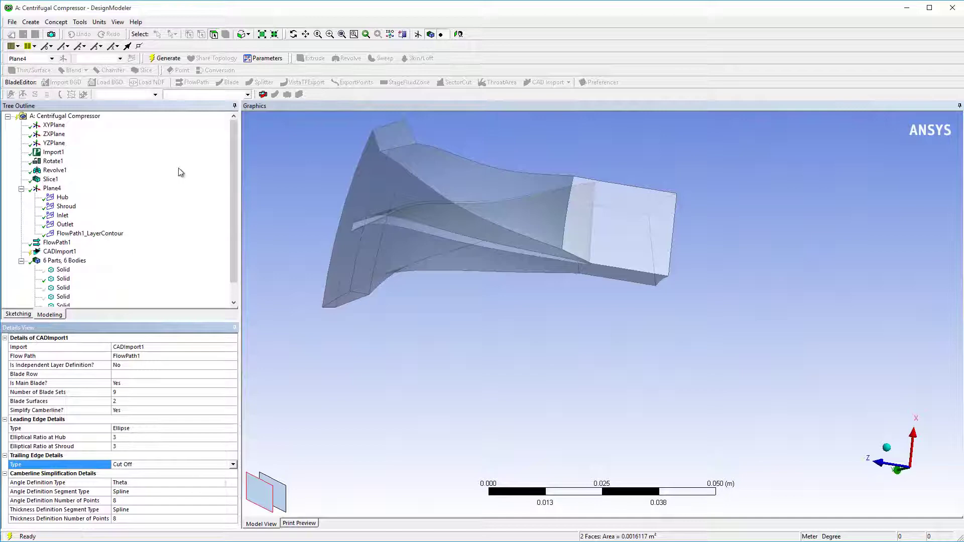
Generate CADImport1 and enlarge its Layer 1 theta versus M-prime plot by auto-hiding the 3D view.
left_click(165, 59)
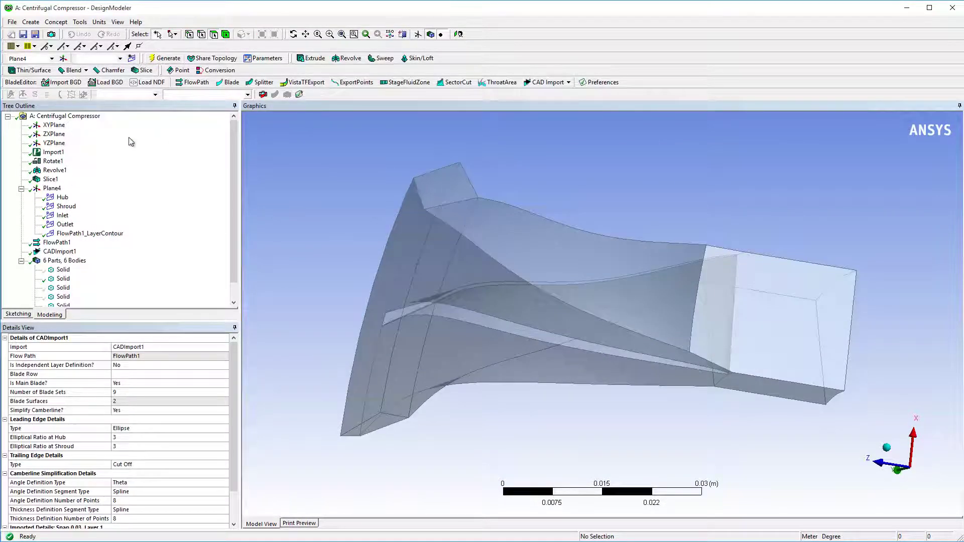
left_click(72, 251)
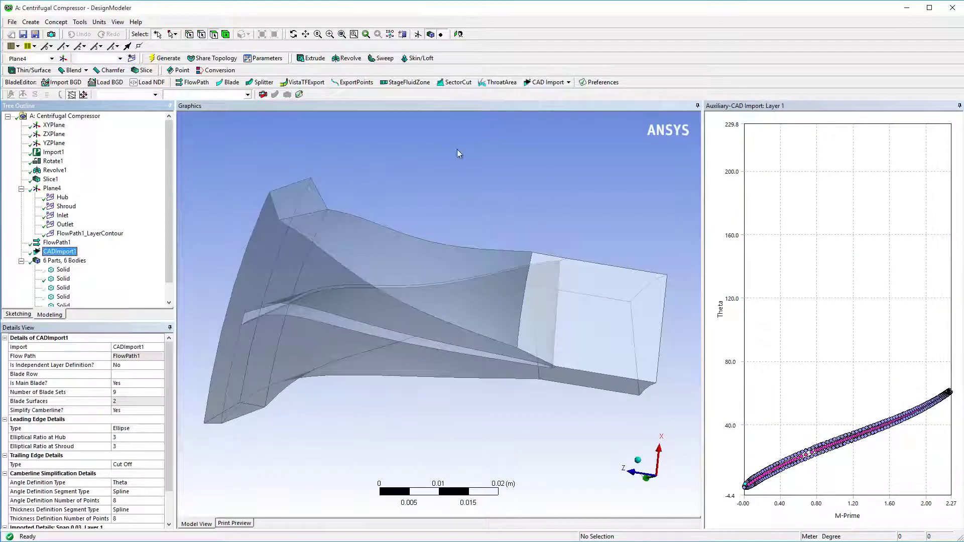
left_click(697, 106)
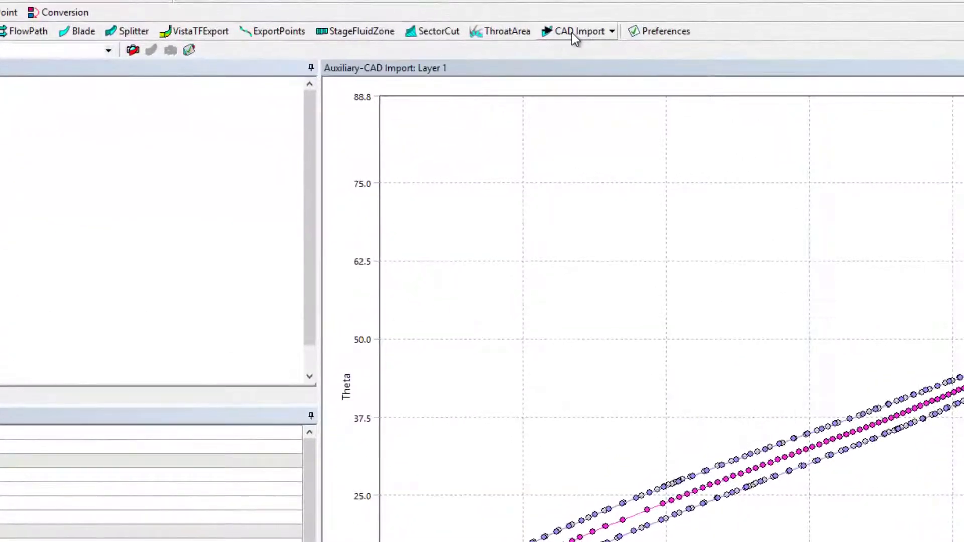
Write the blade CAD import script as 'Centrifugal Compressor' in user_files.
left_click(573, 32)
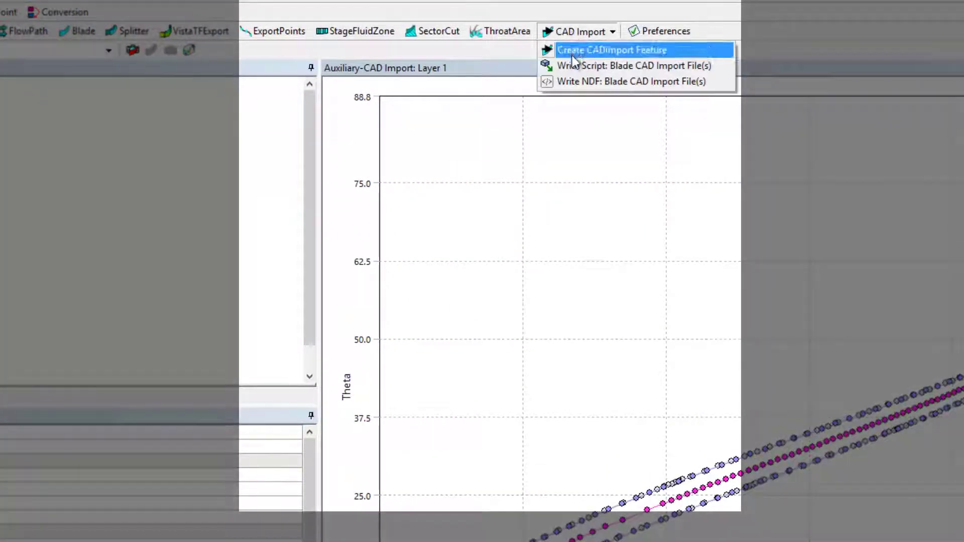
left_click(572, 64)
type("Centrifugal Compressor")
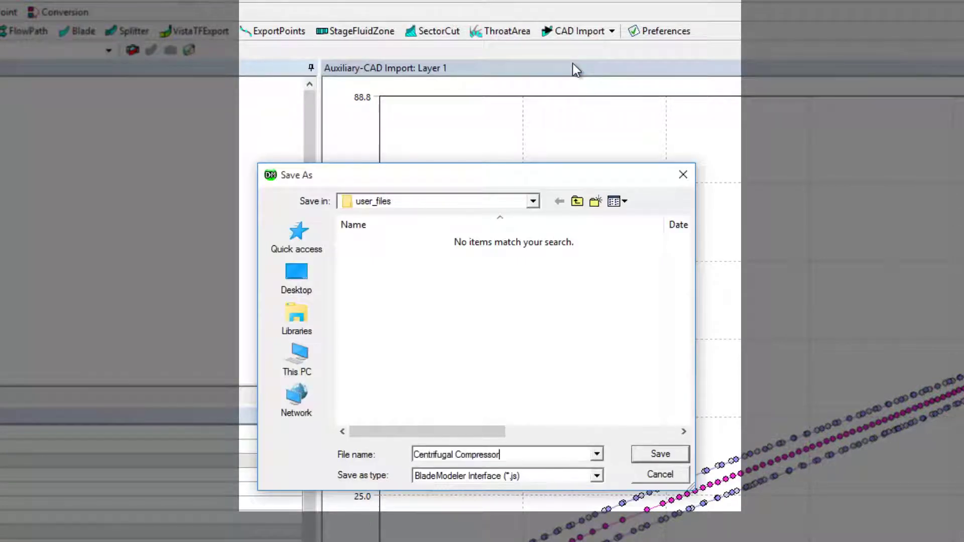
left_click(656, 456)
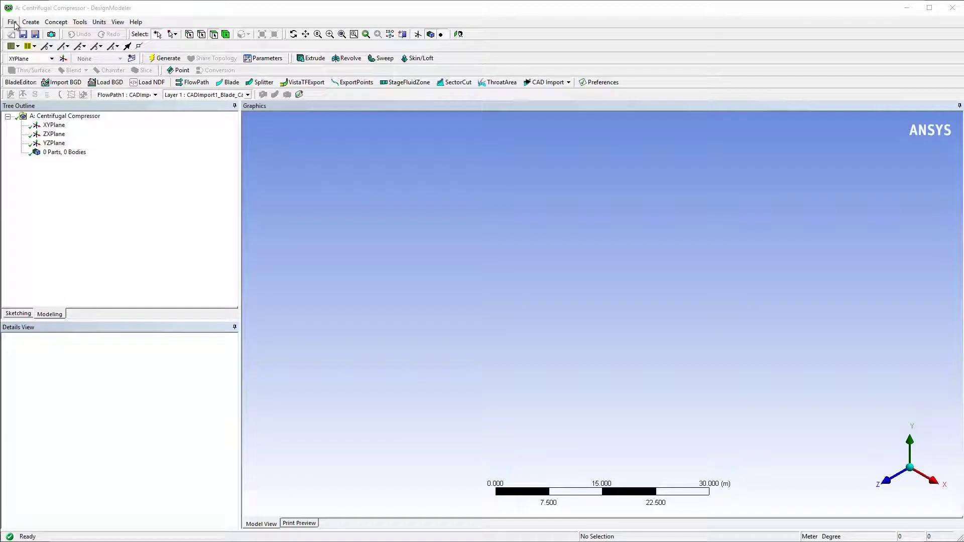
Run the Centrifugal Compressor.js script to rebuild the nine-blade geometry.
left_click(12, 22)
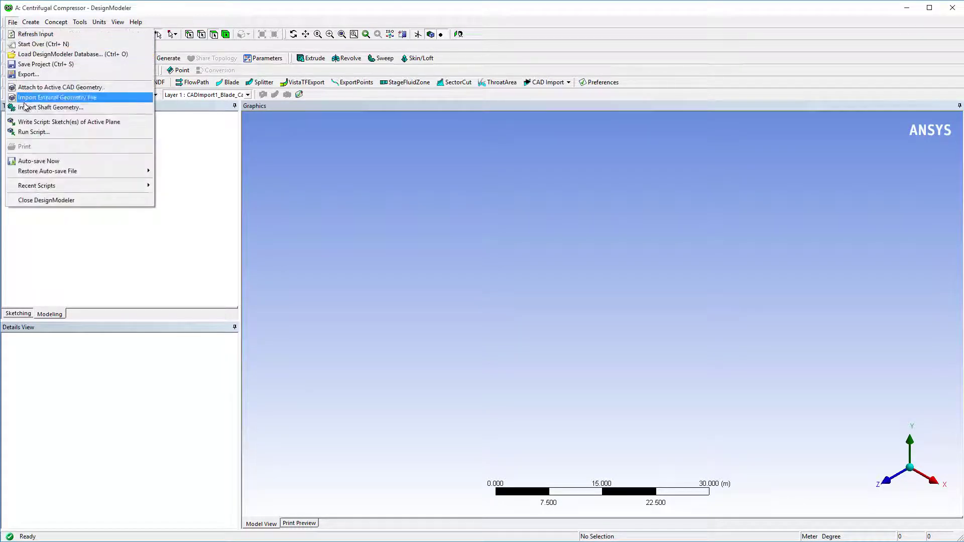
left_click(27, 133)
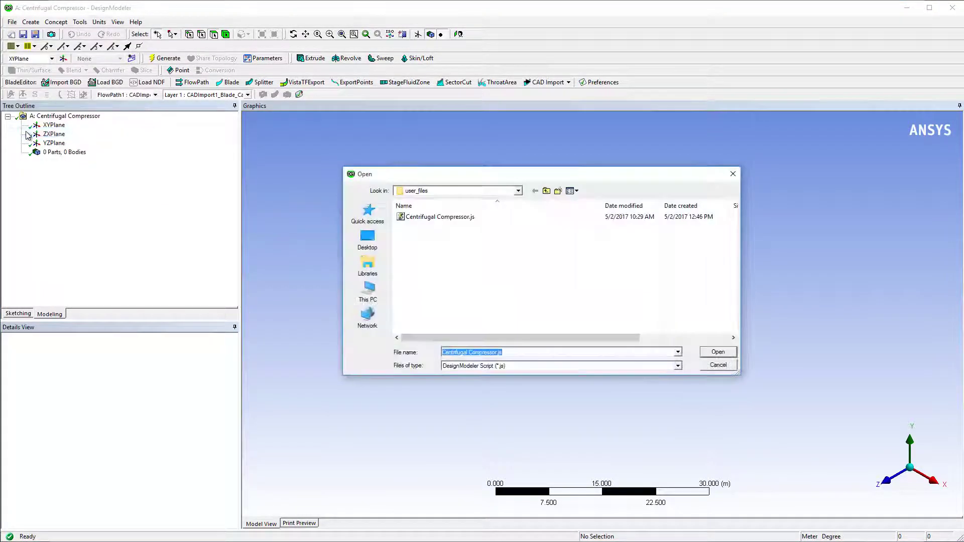
left_click(713, 352)
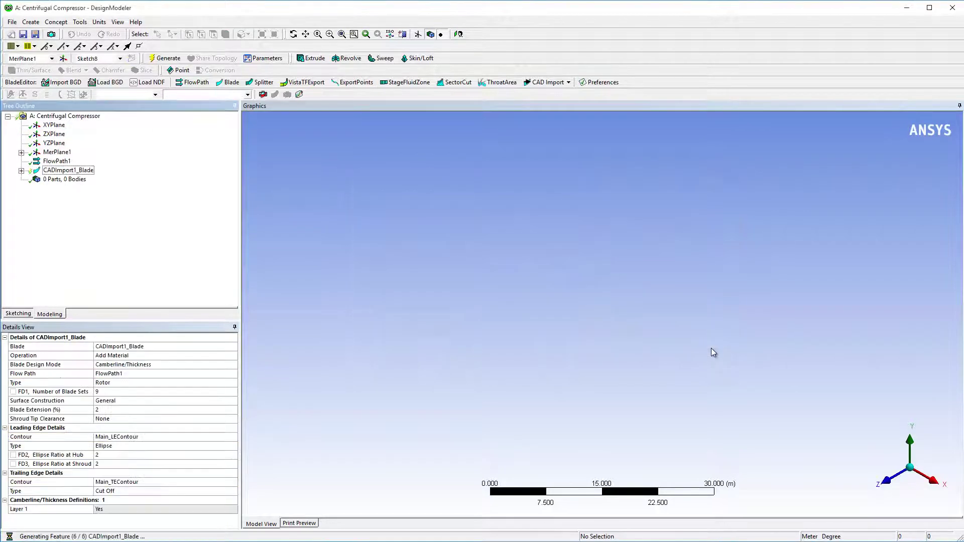
Rotate to a side view of the blades and box-zoom on their tops.
left_click(293, 33)
left_click_drag(497, 282, 622, 362)
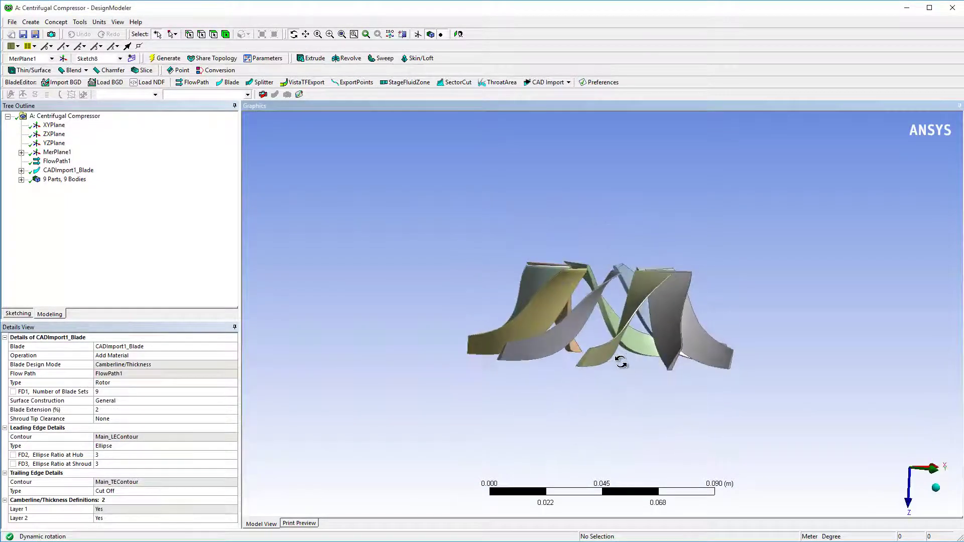
left_click(330, 34)
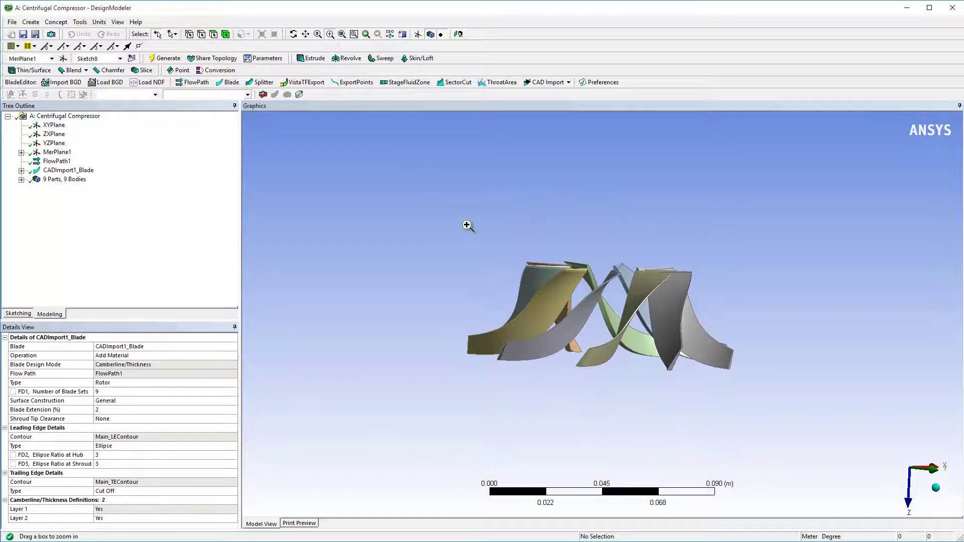
left_click_drag(493, 244, 663, 317)
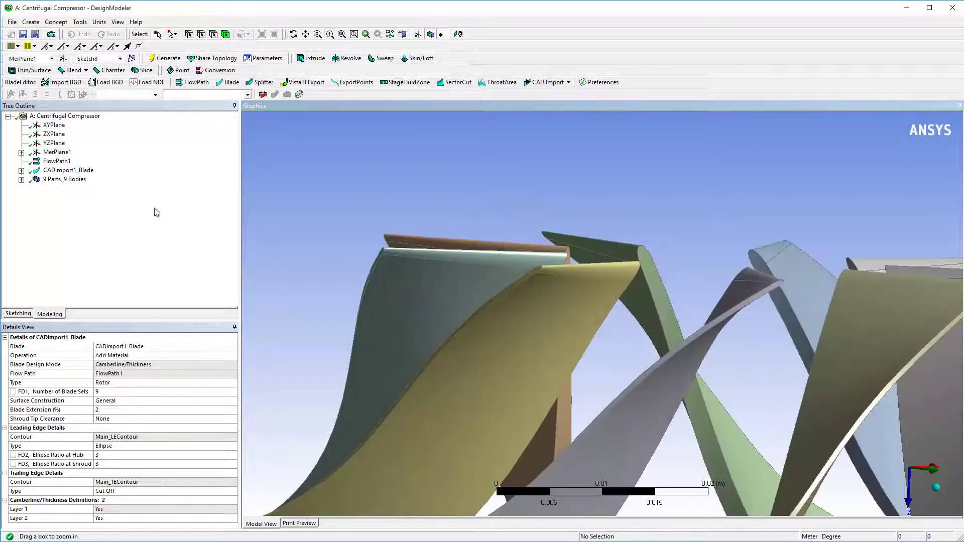
Lift CADImport1_Blade's leading-edge angle point to about 16°, lower its thickness near M 0.018, and regenerate.
left_click(68, 170)
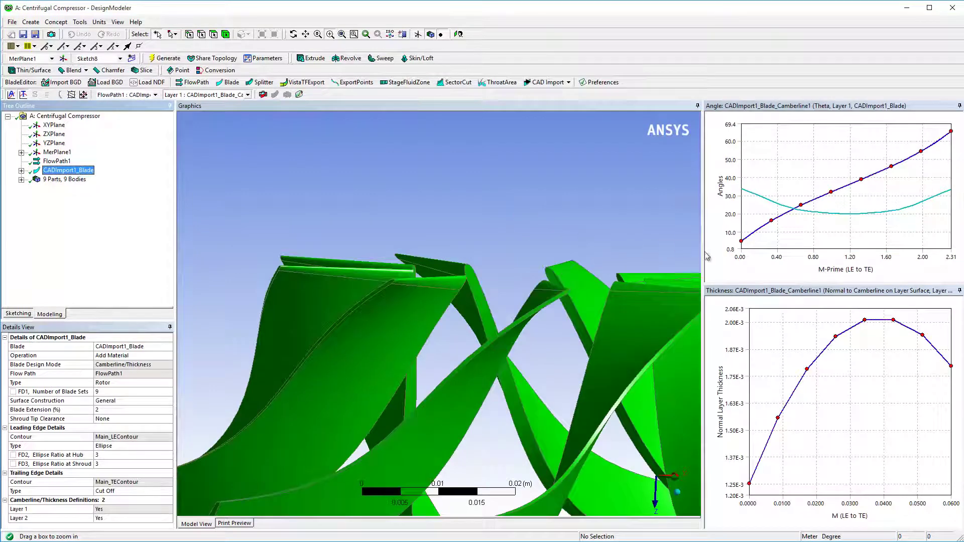
left_click_drag(741, 242, 741, 221)
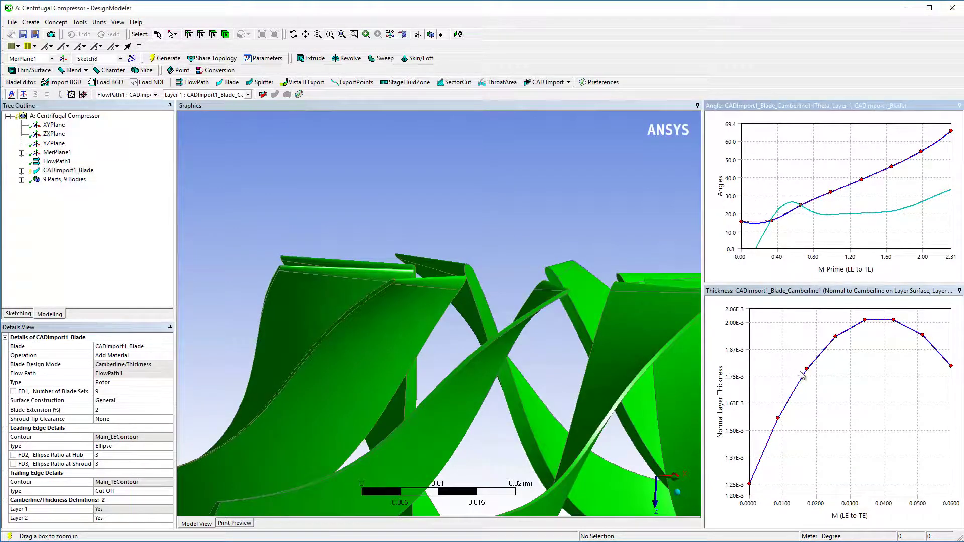
left_click_drag(805, 370, 811, 395)
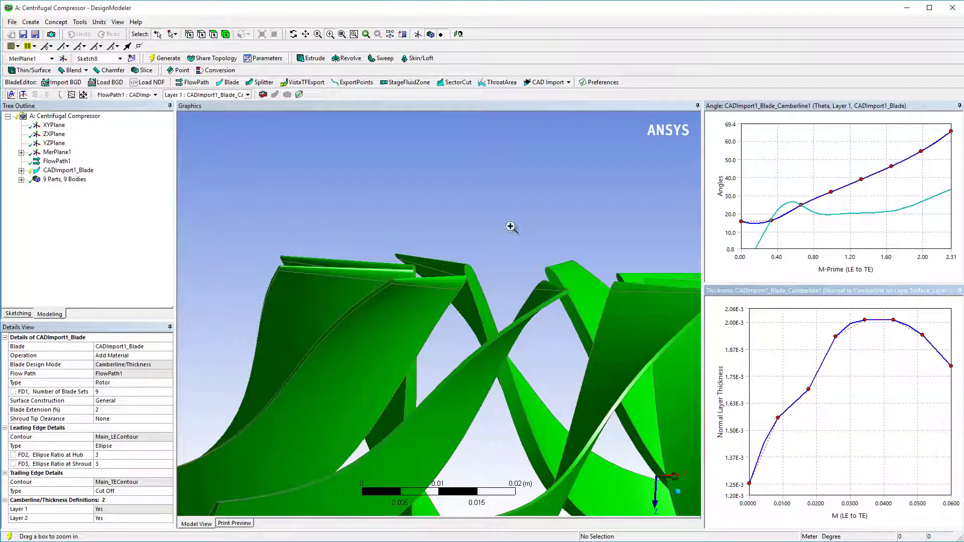
left_click(175, 58)
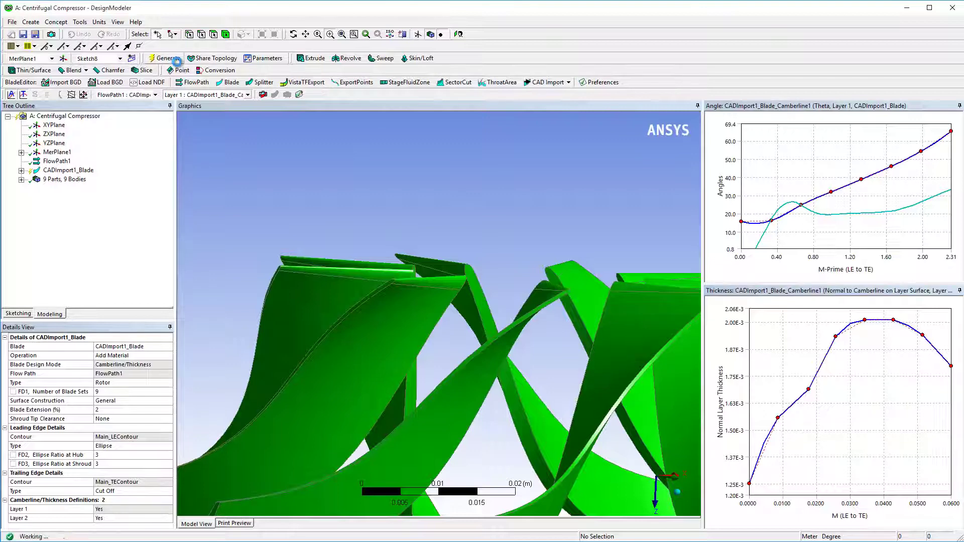